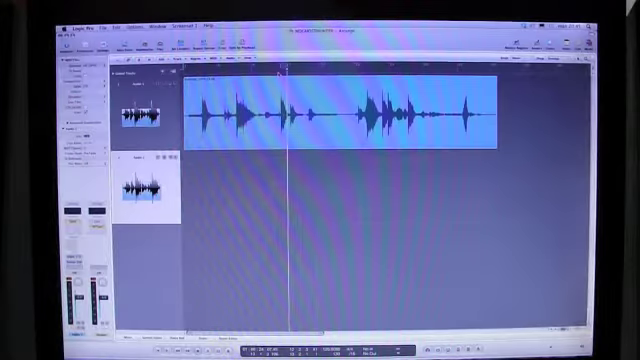
Audition the top region from several playhead positions around its loud section
key("comma")
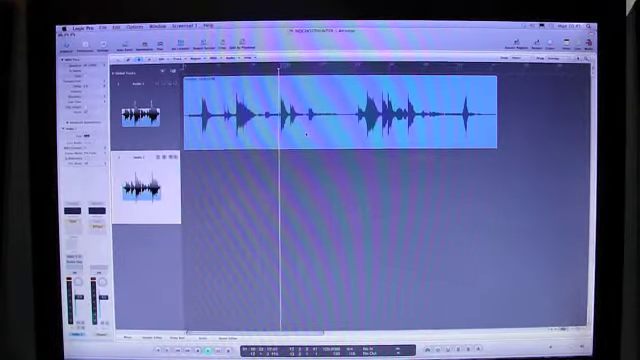
key("space")
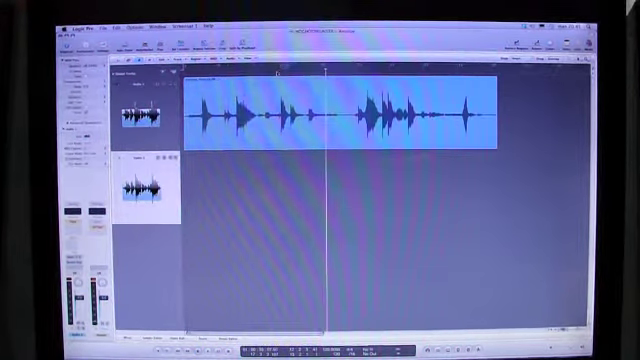
left_click(278, 68)
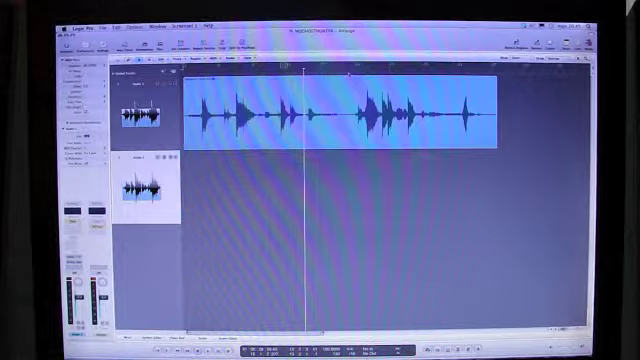
left_click(349, 70)
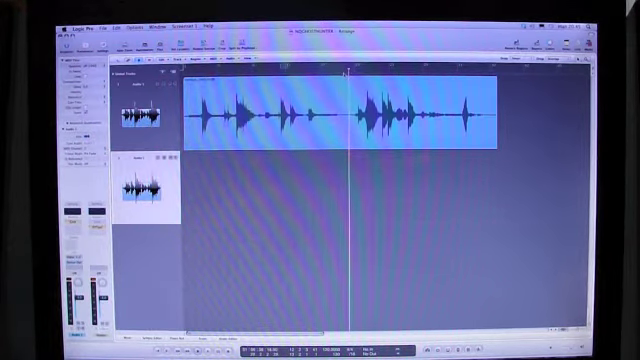
key("space")
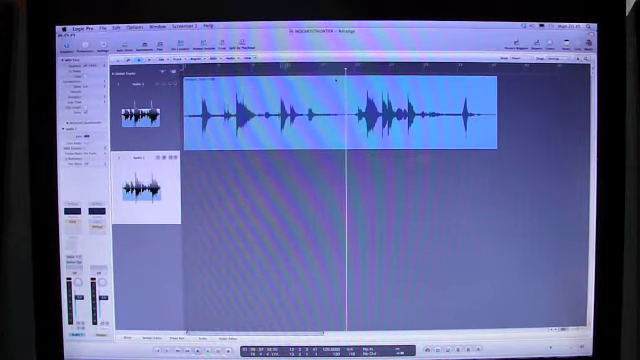
key("space")
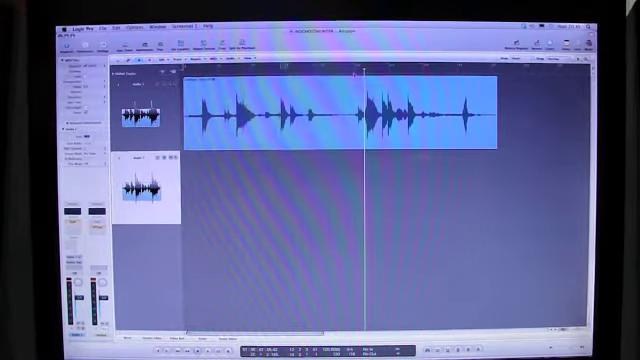
left_click(353, 70)
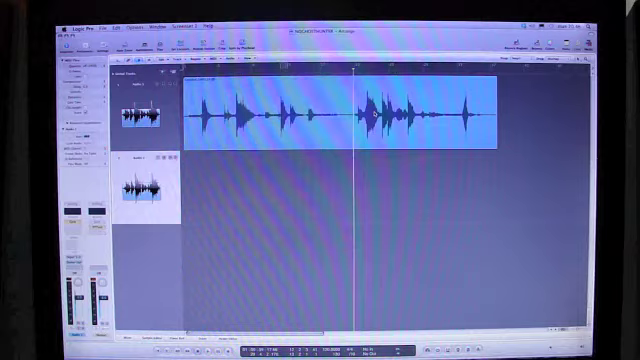
key("space")
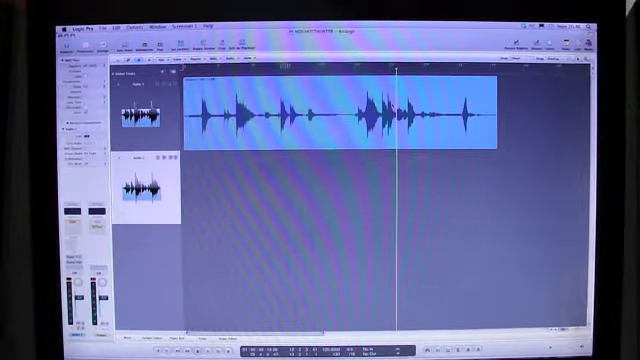
Zoom in on the waveform and play from the start of the swell
key("z")
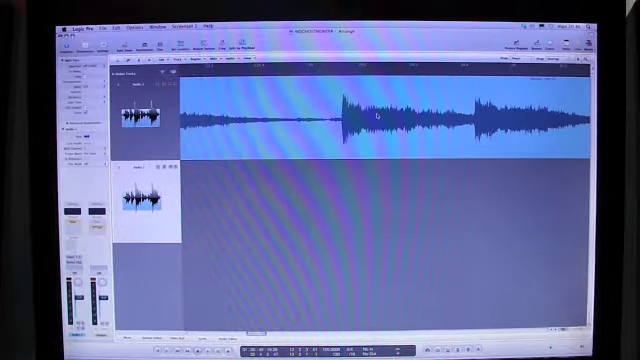
scroll(349, 97, "left", 3)
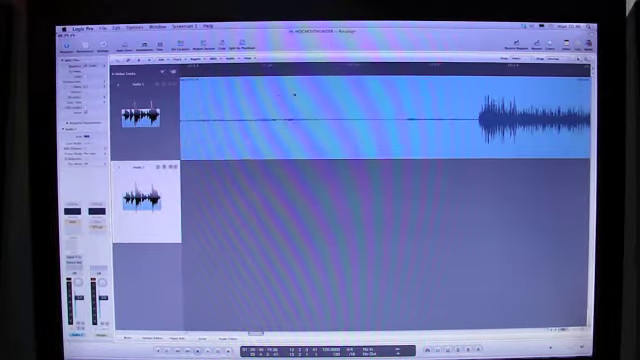
scroll(268, 85, "right", 3)
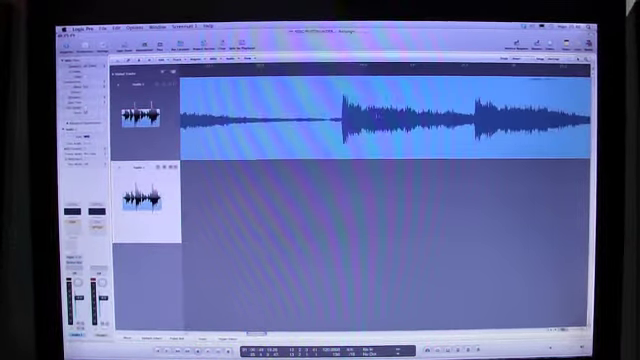
scroll(370, 100, "down", 3)
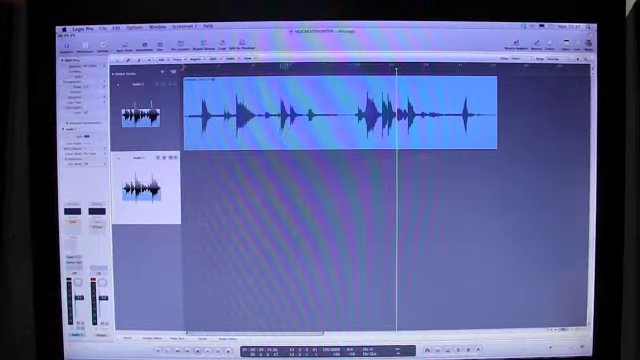
key("comma")
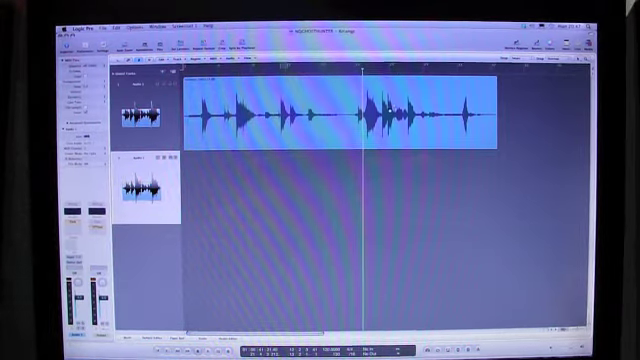
key("z")
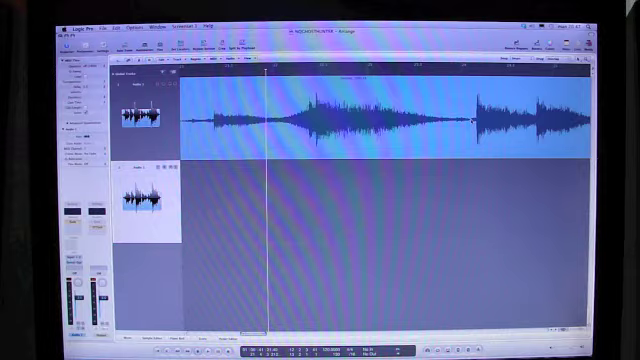
key("super+Right")
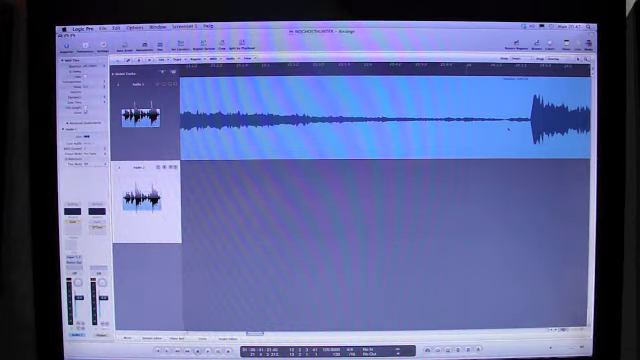
scroll(517, 112, "up", 3)
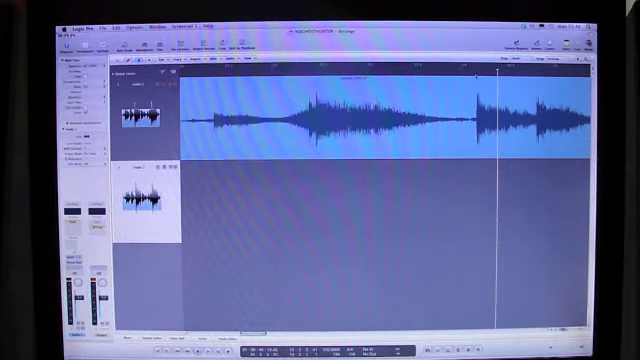
left_click_drag(497, 71, 472, 71)
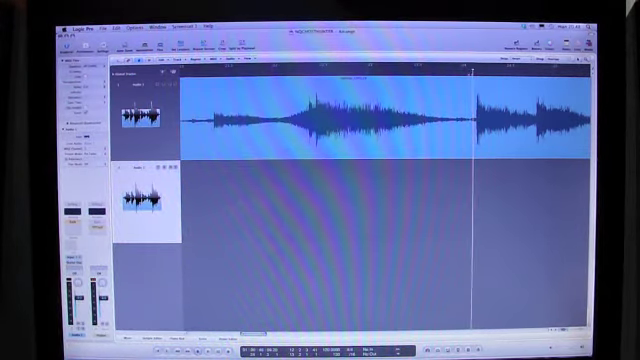
left_click(300, 73)
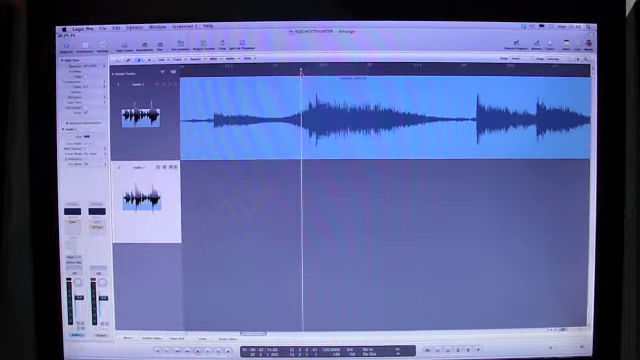
key("space")
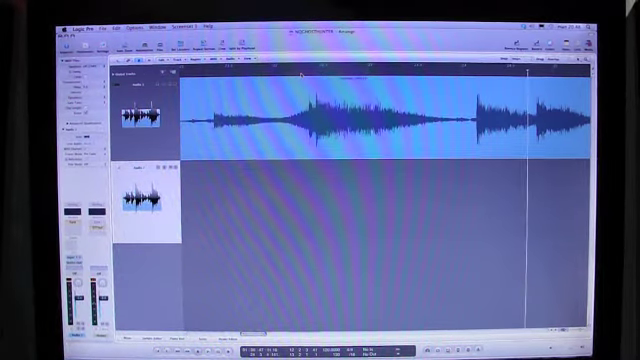
key("super+Right")
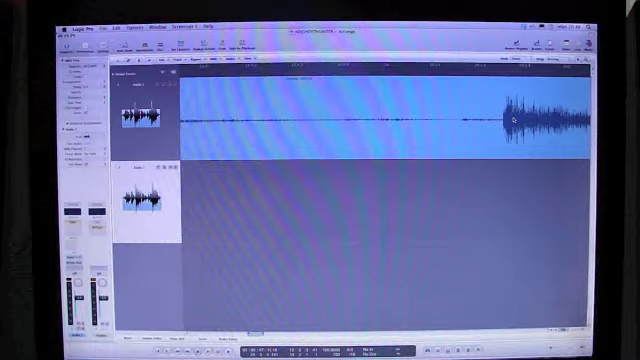
scroll(413, 135, "right", 3)
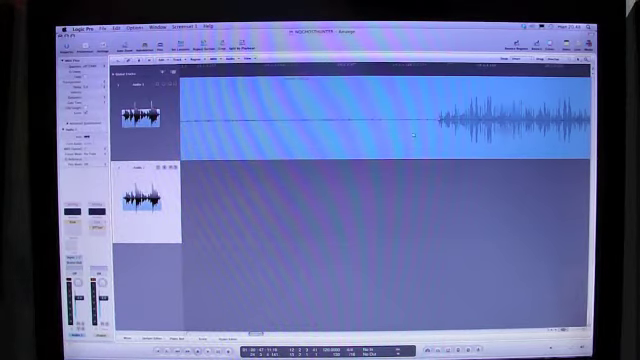
scroll(413, 135, "up", 2)
scroll(490, 125, "left", 3)
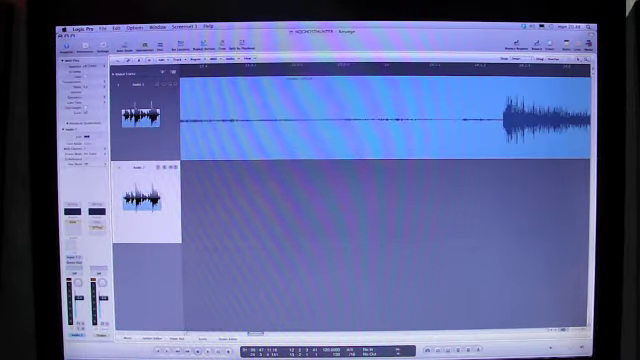
scroll(450, 134, "down", 2)
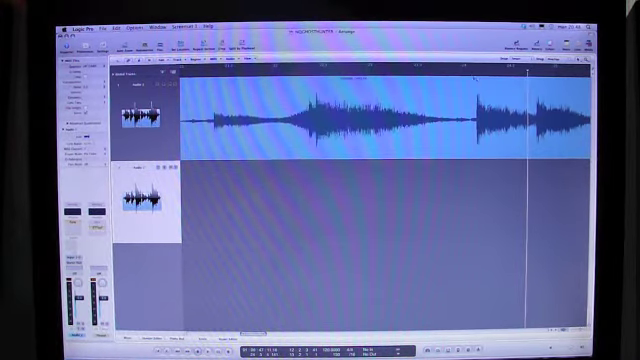
Replay the region from before the second loud section and the swell's onset
left_click(474, 77)
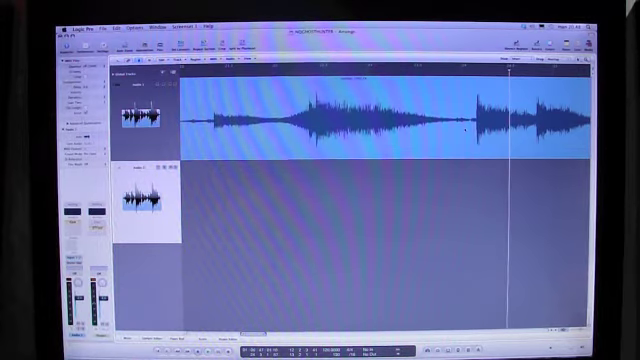
scroll(465, 128, "down", 2)
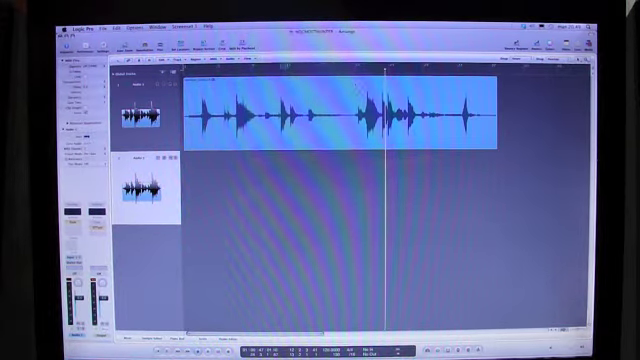
left_click(352, 128)
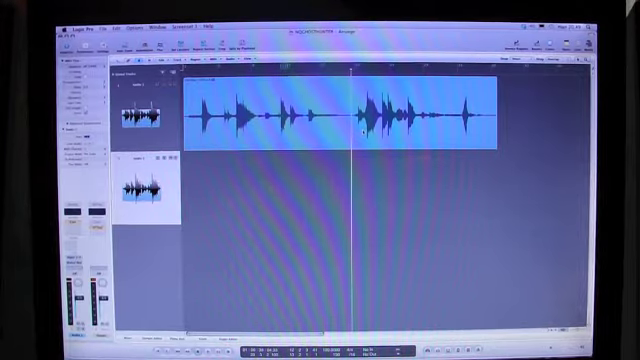
key("space")
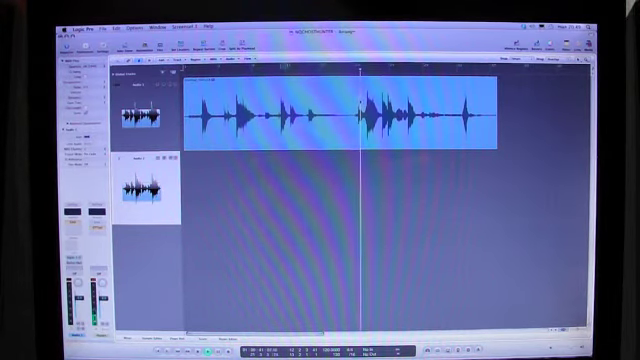
scroll(388, 90, "up", 3)
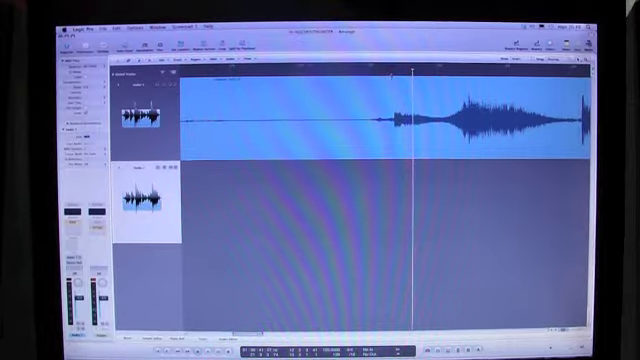
left_click(390, 90)
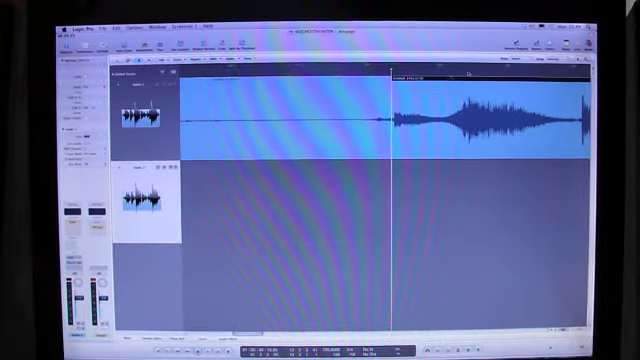
left_click(442, 100)
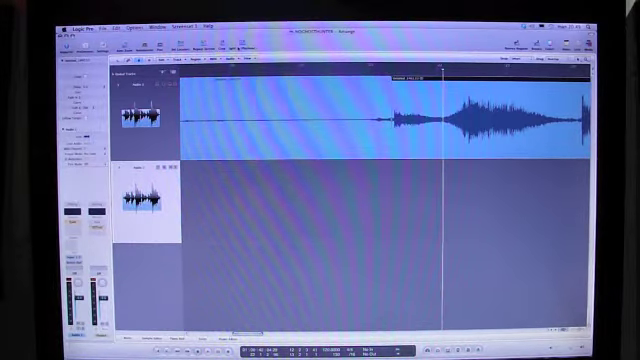
Move the short region down onto the second track beneath the burst
key("z")
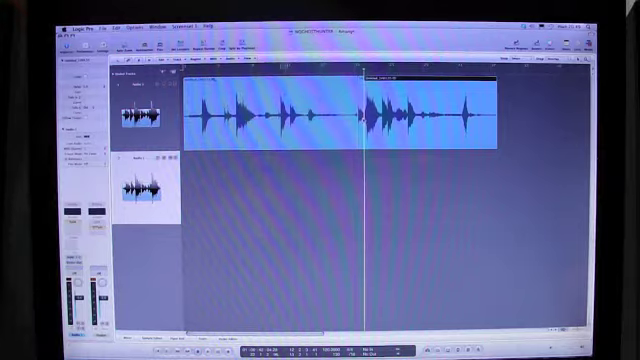
left_click_drag(284, 110, 281, 190)
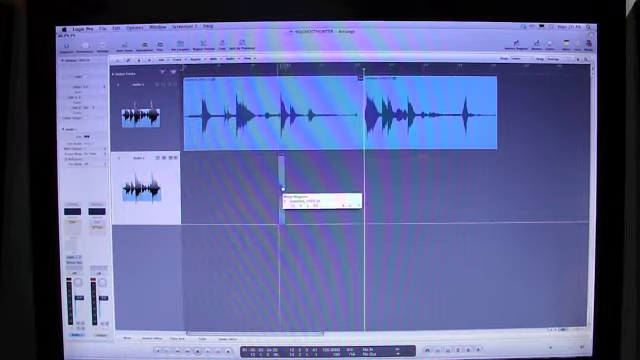
key("z")
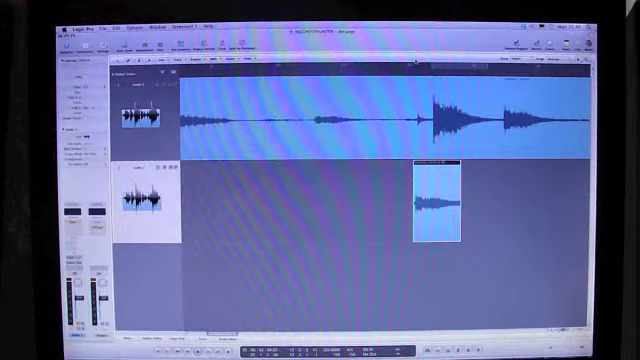
Play both tracks together from just before the burst
left_click(416, 71)
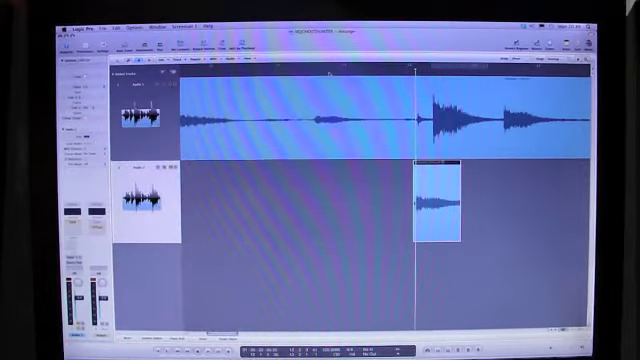
left_click(330, 70)
key("space")
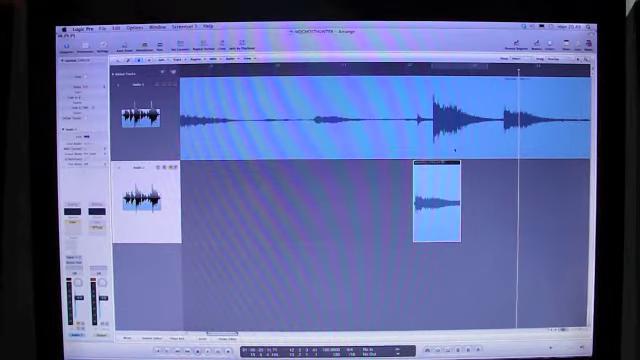
Drag the lower region until its peaks align with the top waveform, zooming closer
left_click_drag(427, 197, 440, 197)
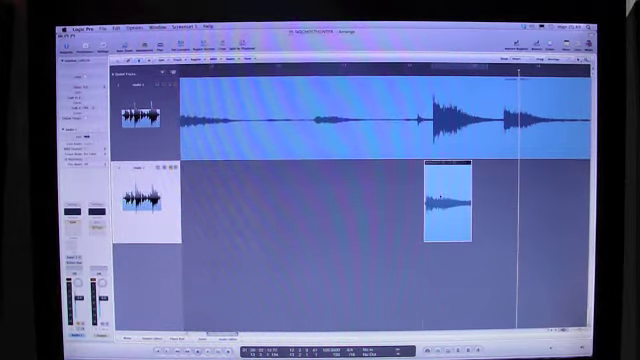
key("super+Right")
left_click_drag(400, 205, 436, 205)
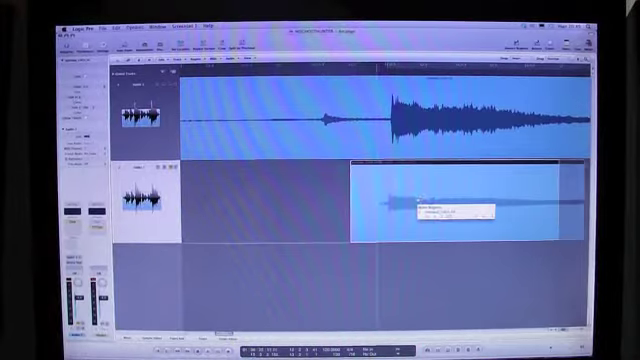
mouse_move(336, 219)
left_mouse_down()
mouse_move(482, 196)
mouse_move(394, 197)
mouse_move(343, 218)
left_mouse_up()
key("super+Right")
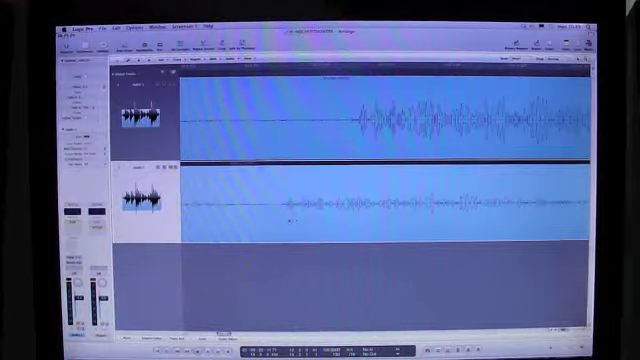
left_click_drag(343, 218, 358, 218)
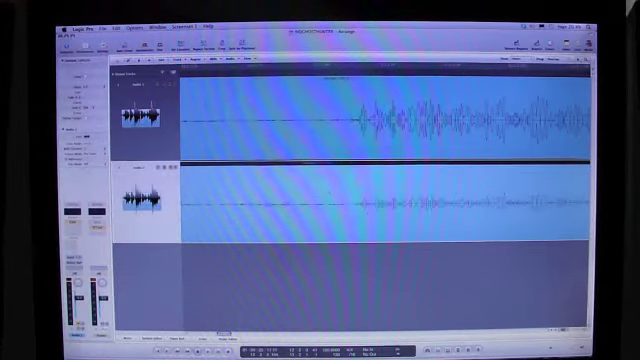
key("super+Right")
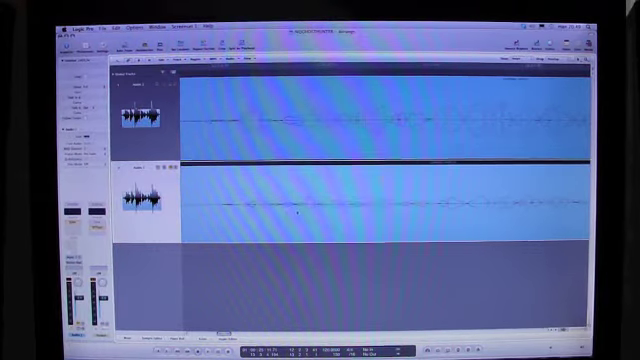
left_click(297, 211)
Zoom back out and place the playhead in the louder section to compare
left_click(258, 72)
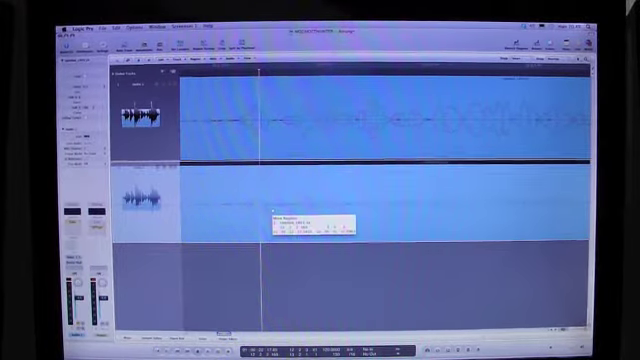
key("super+Left")
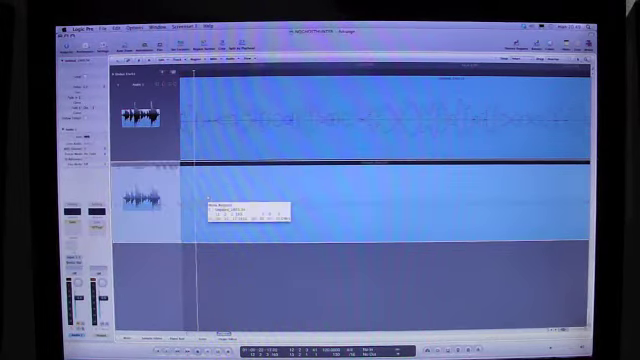
key("super+Left")
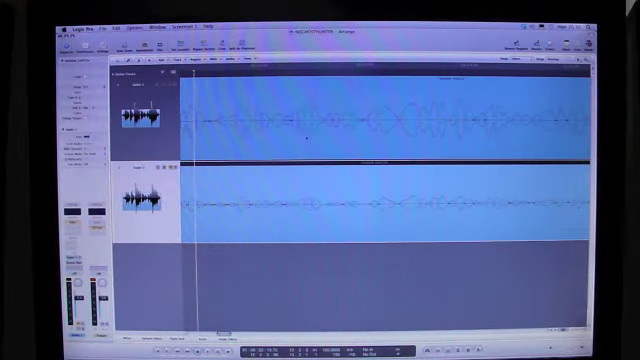
key("super+Right")
key("super+Right")
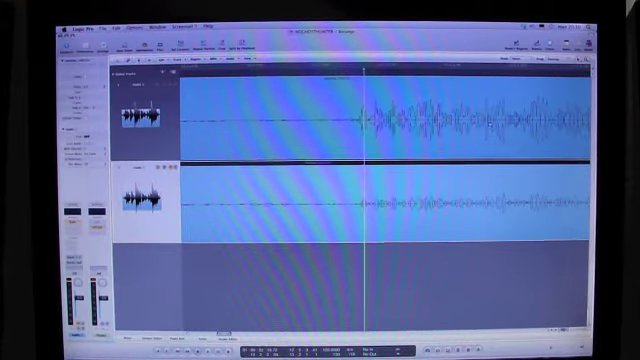
key("super+Left")
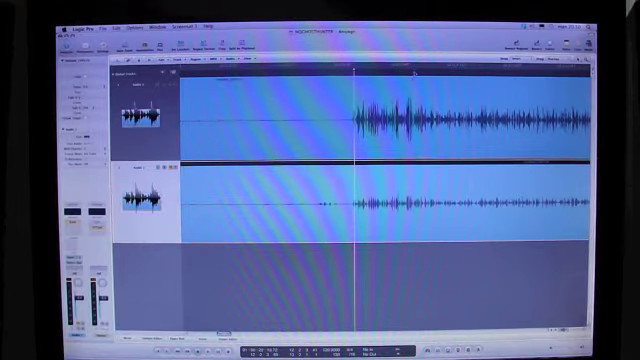
left_click(410, 72)
left_click_drag(410, 72, 357, 70)
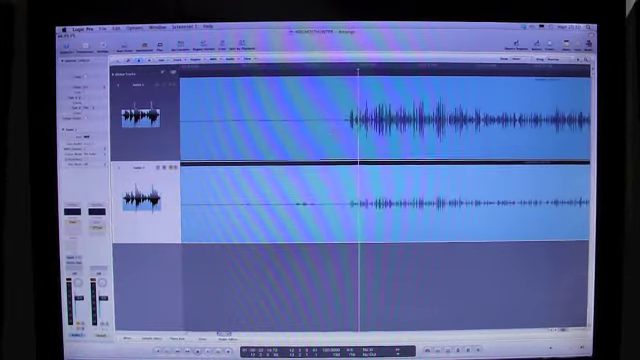
left_click_drag(358, 70, 407, 70)
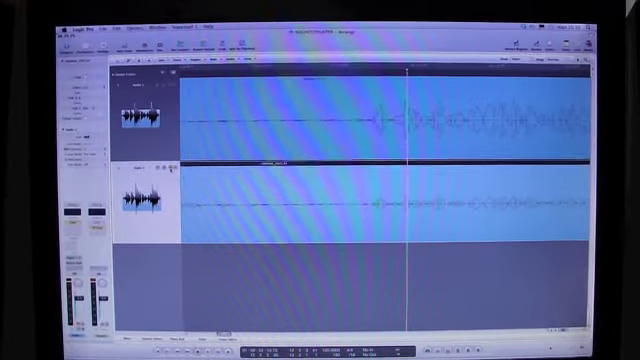
Slide the lower region, enable Cycle mode, and enlarge the track area above the mixer
left_click_drag(182, 167, 260, 184)
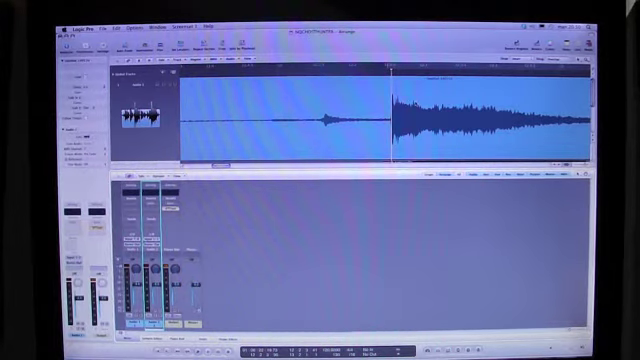
key("c")
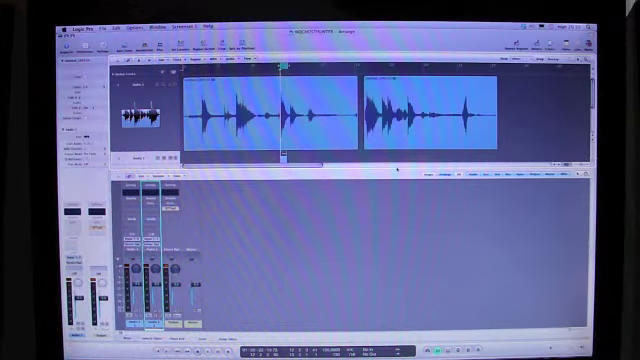
left_click_drag(393, 170, 390, 187)
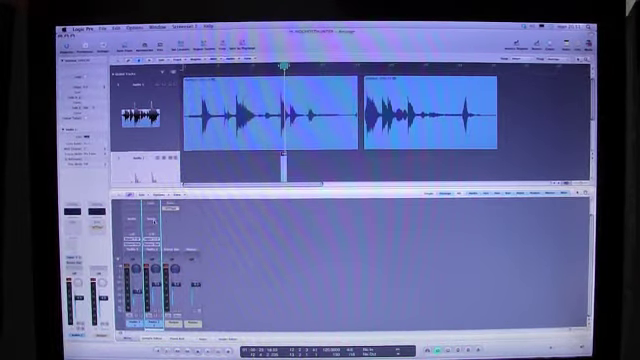
Open the Gain plug-in's controls from the Audio 2 channel strip's insert slot
left_click(152, 206)
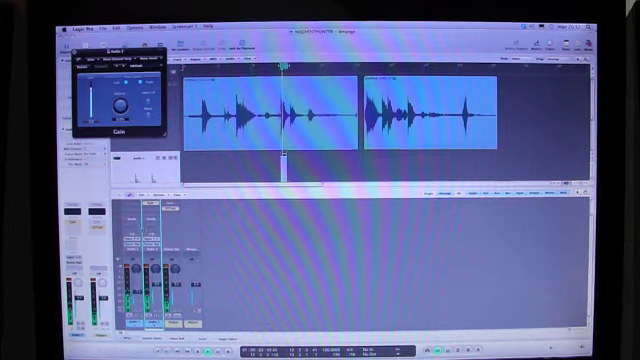
Zoom in closely, nudge the lower region into alignment near its start, then zoom out
key("e")
key("ctrl+Right")
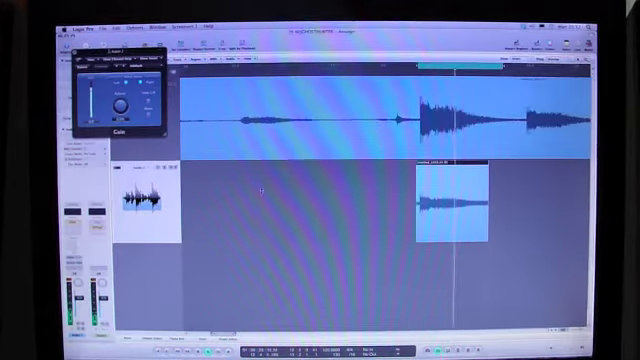
key("ctrl+Right")
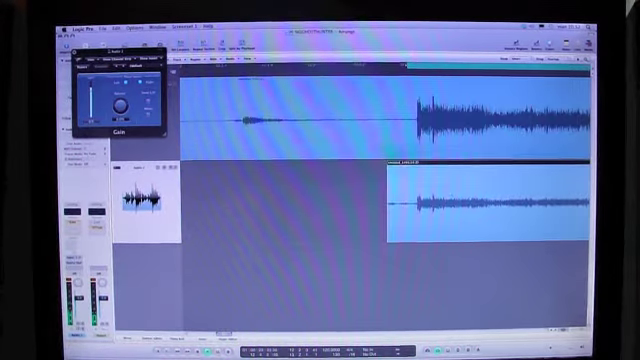
key("ctrl+Right")
key("ctrl+Right")
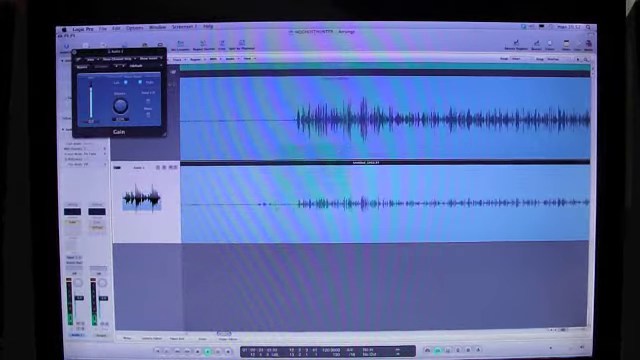
key("ctrl+Right")
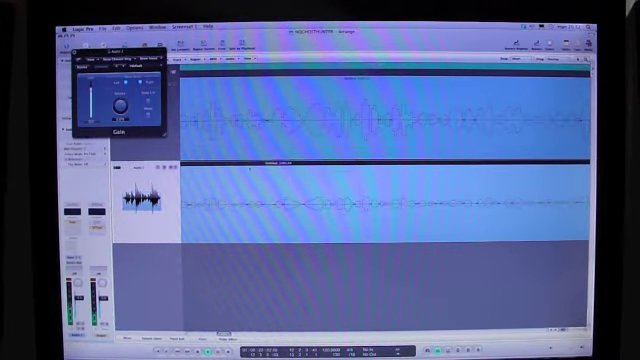
left_click(220, 76)
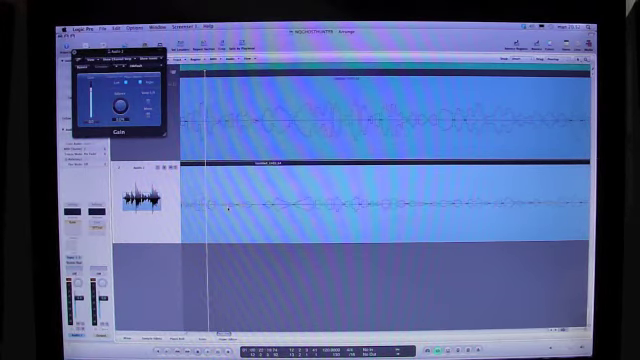
left_click_drag(228, 208, 228, 211)
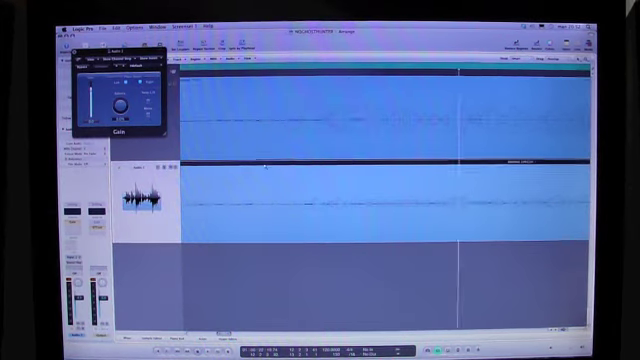
key("super+Left")
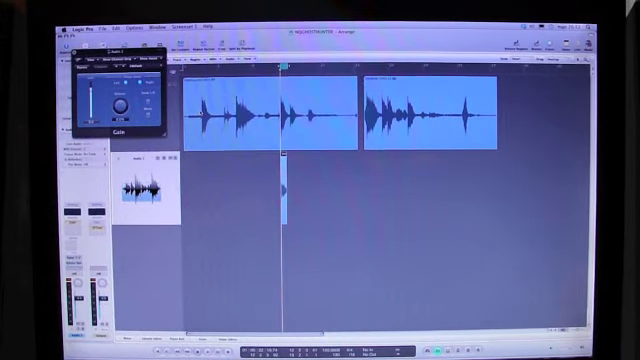
key("z")
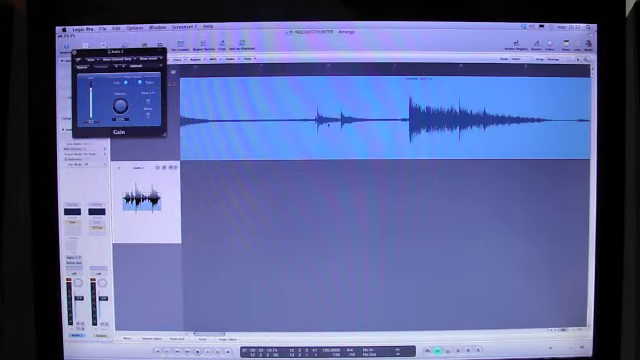
key("z")
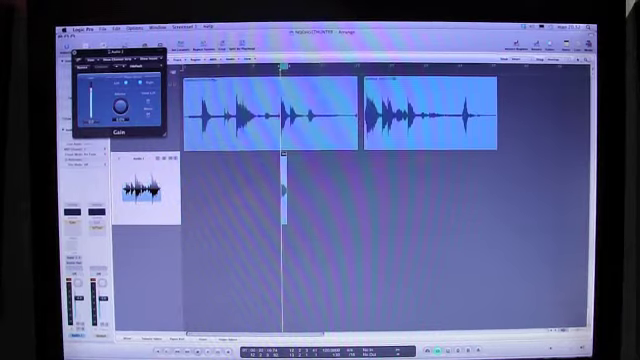